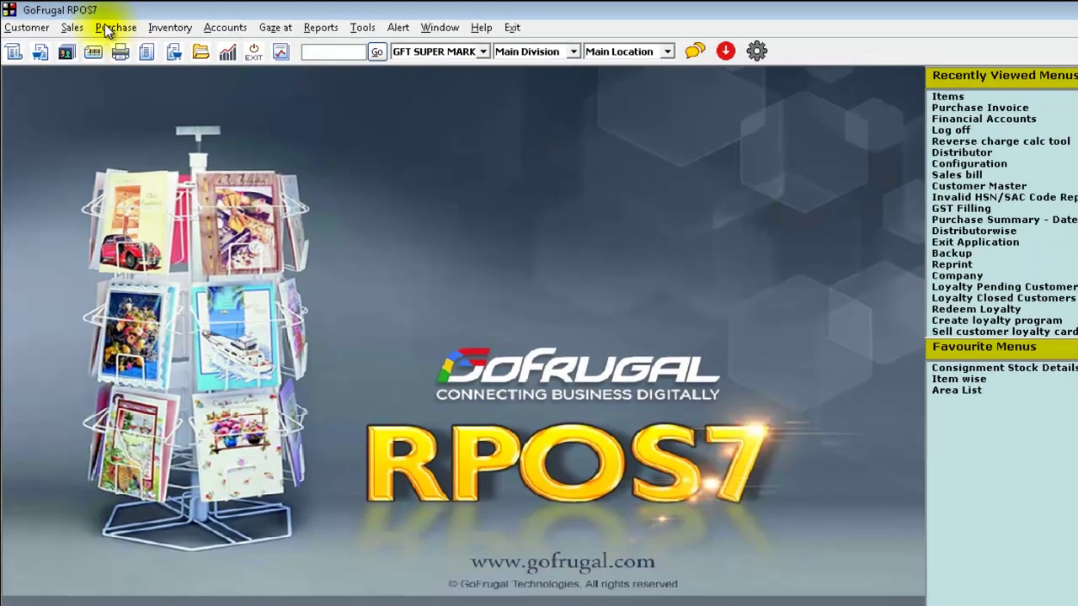
Step: Look up the A2Z and co distributor master record and its GST details
left_click(106, 25)
mouse_move(126, 43)
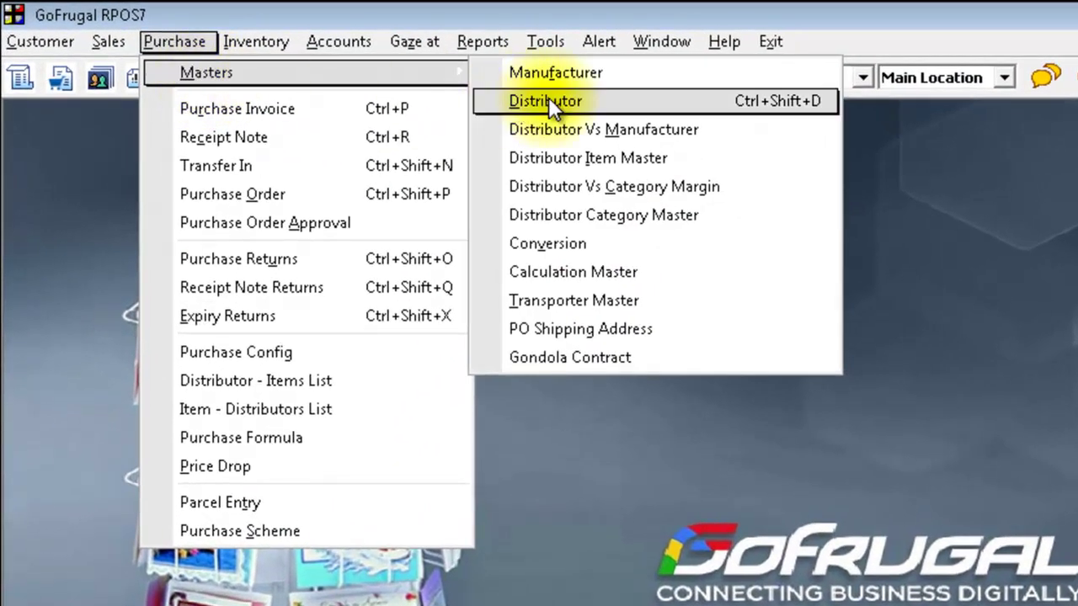
left_click(546, 100)
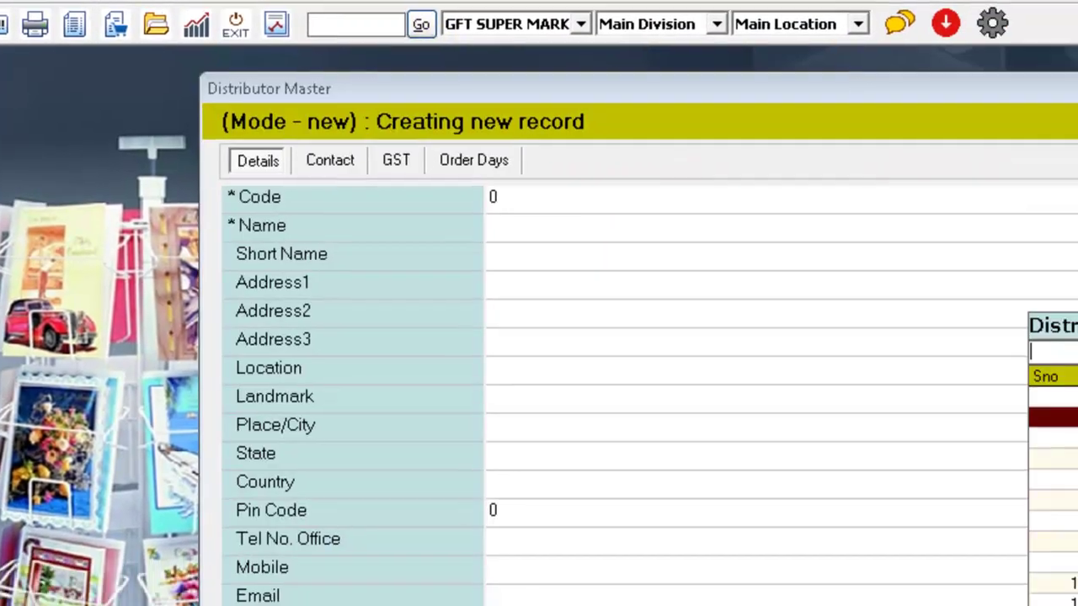
key("Return")
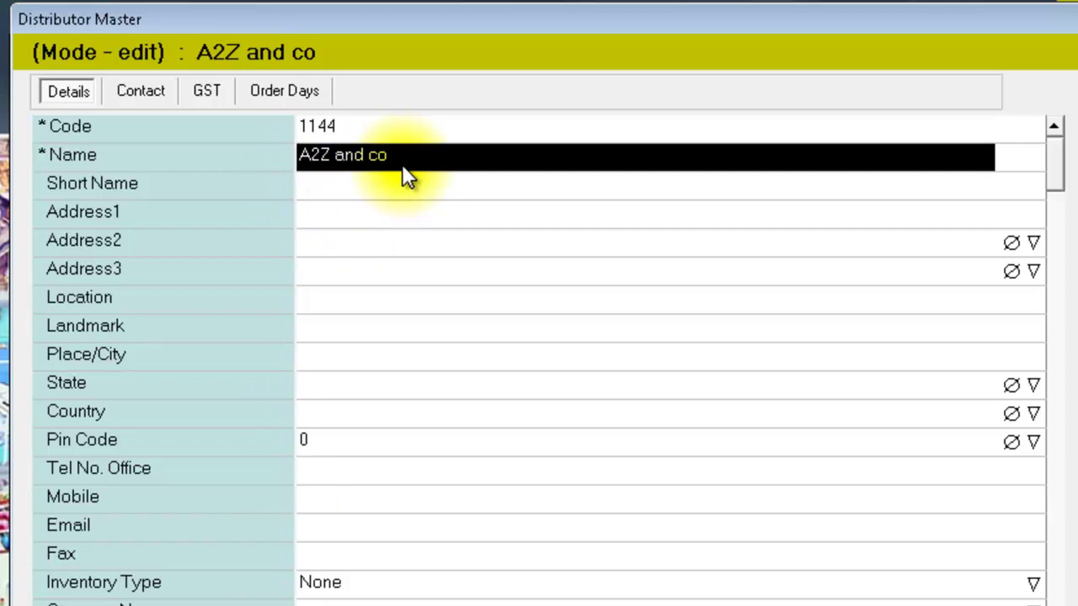
left_click(211, 97)
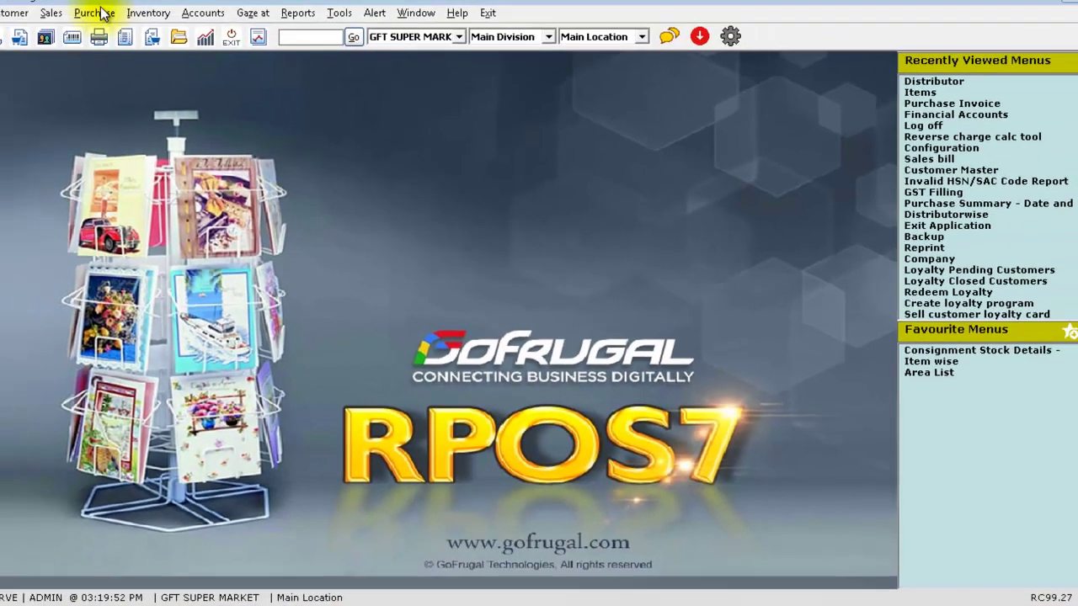
Step: Start a new purchase invoice with one Kanchi Silk Saree at rate 3000, MRP 3500
left_click(110, 26)
left_click(142, 70)
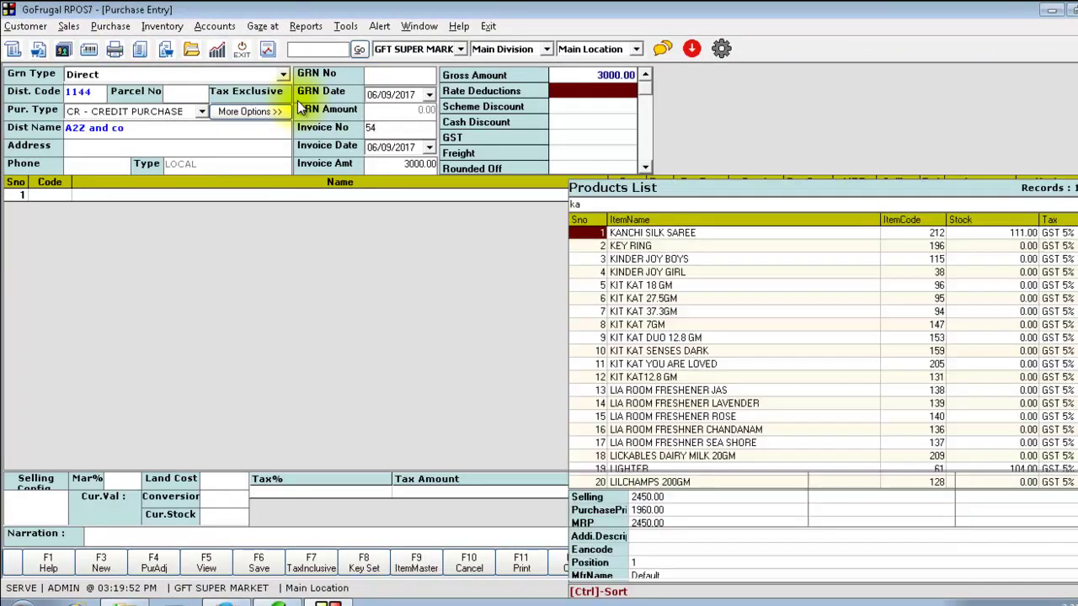
key("Return")
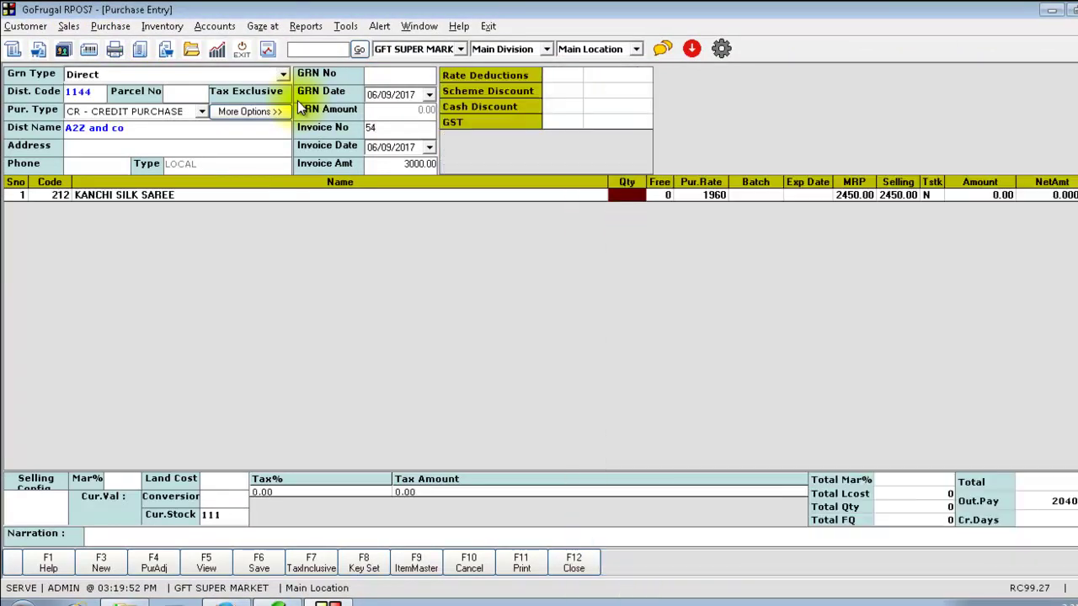
type("1")
key("Return")
type("3000")
key("Return")
key("Return")
key("Return")
type("3500")
Step: Save the purchase invoice with F6, confirming and acknowledging GRN MR8
key("F6")
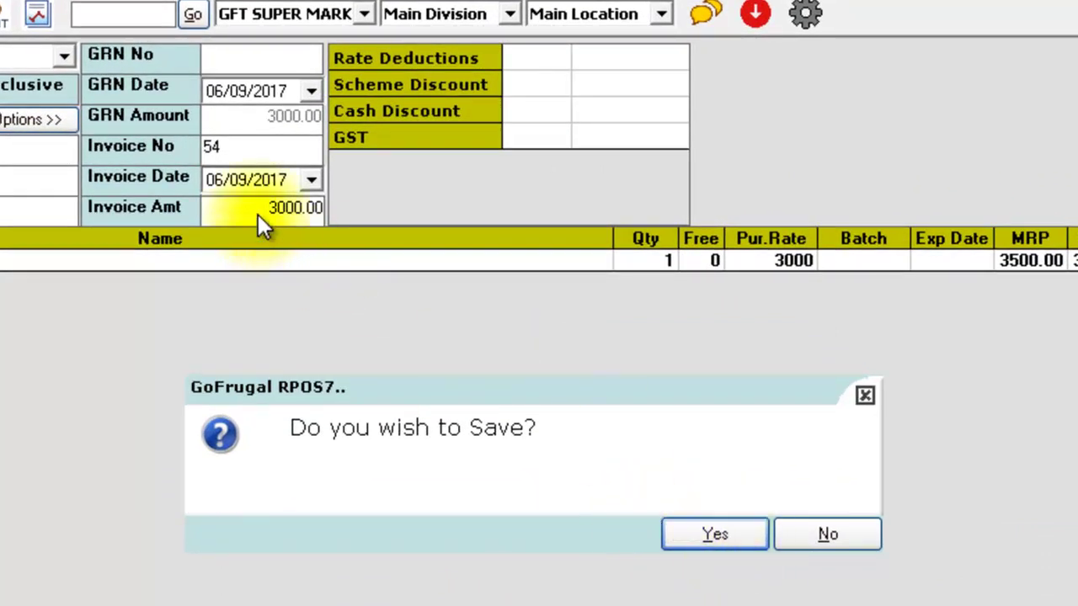
left_click(715, 536)
left_click(851, 542)
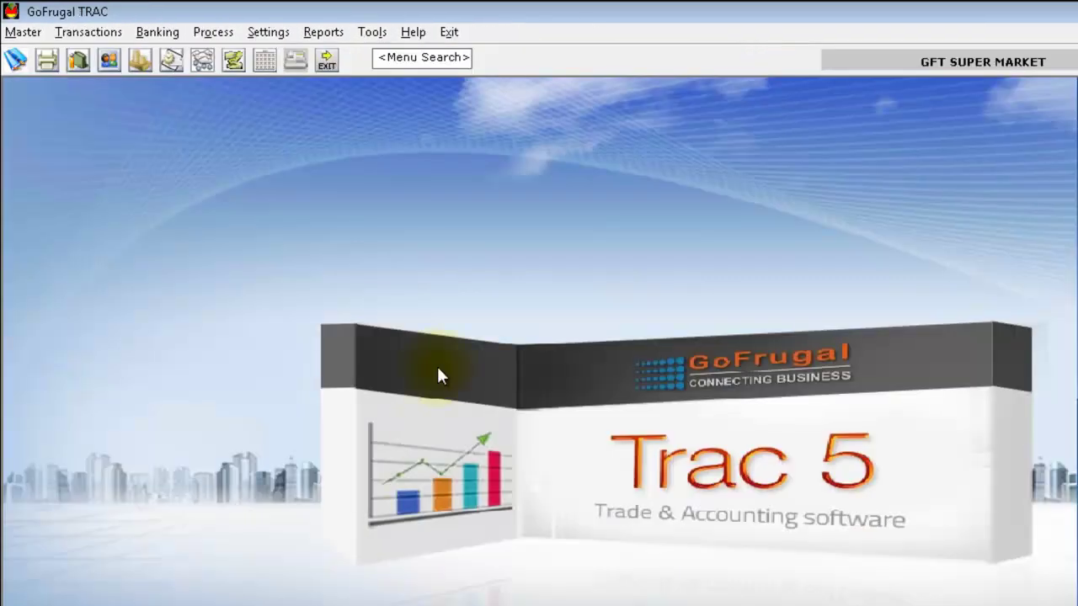
Step: Open TRAC's Day Book to view the 3000 A2Z and co purchase, then return to RPOS7 purchase entry
left_click(339, 32)
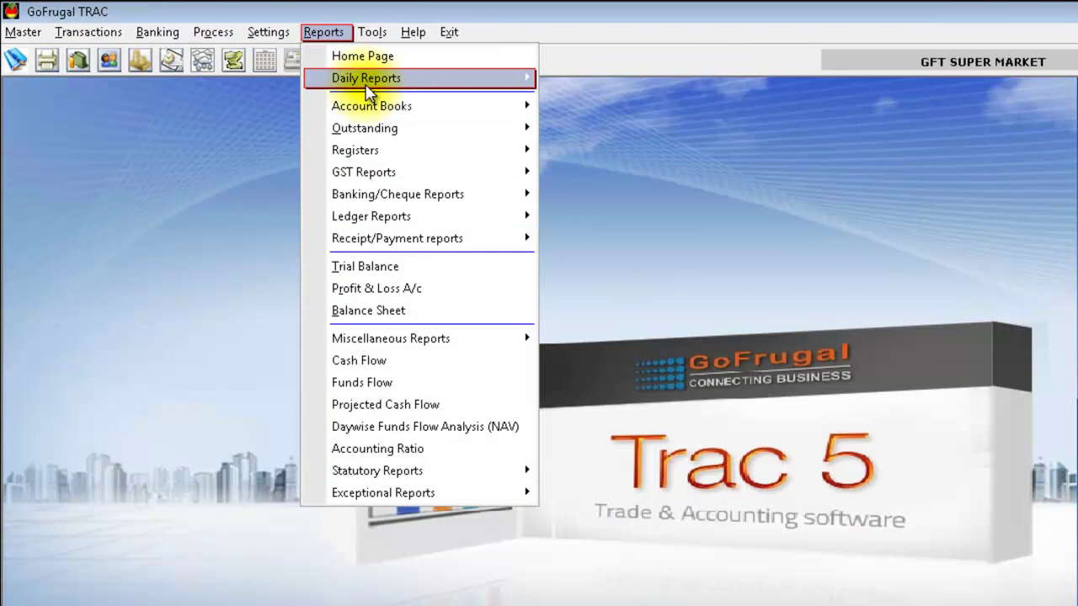
mouse_move(368, 88)
left_click(593, 77)
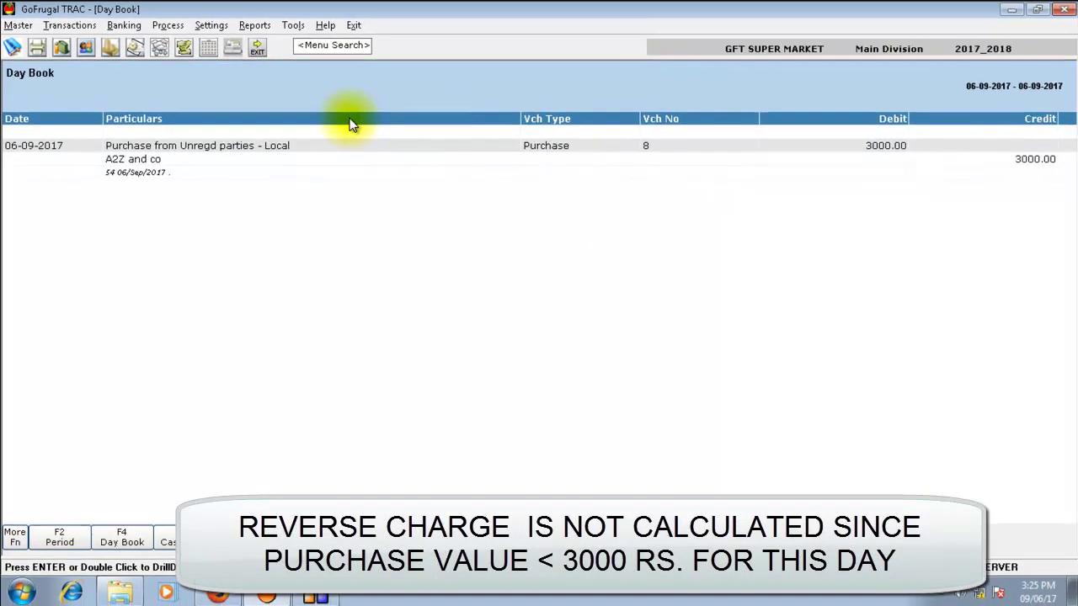
left_click(316, 593)
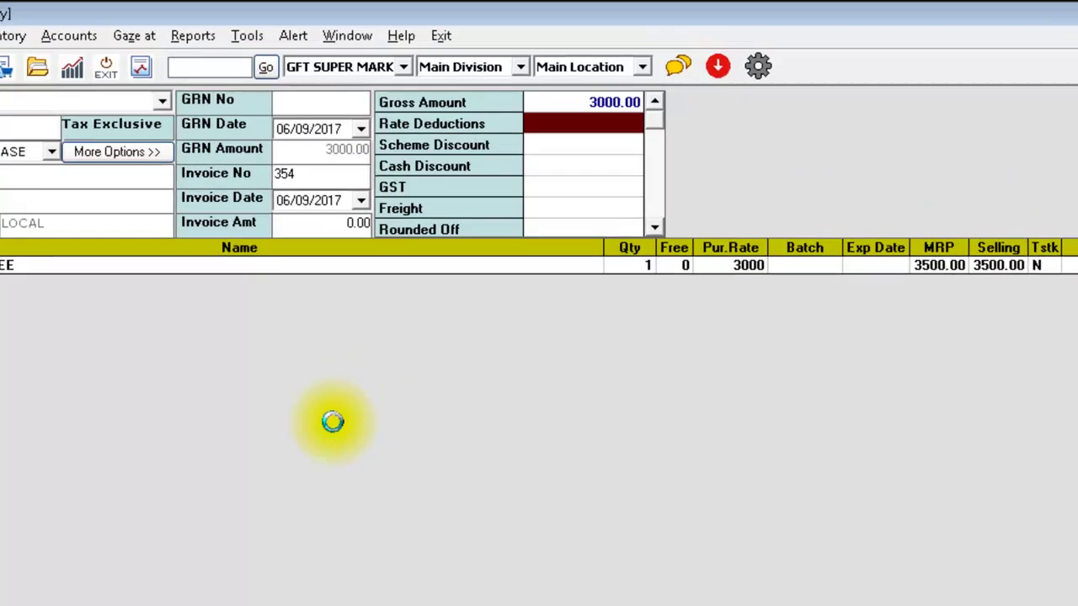
Step: Save the Z2A and co. invoice 354 as GRN MR9 and close purchase entry
key("F6")
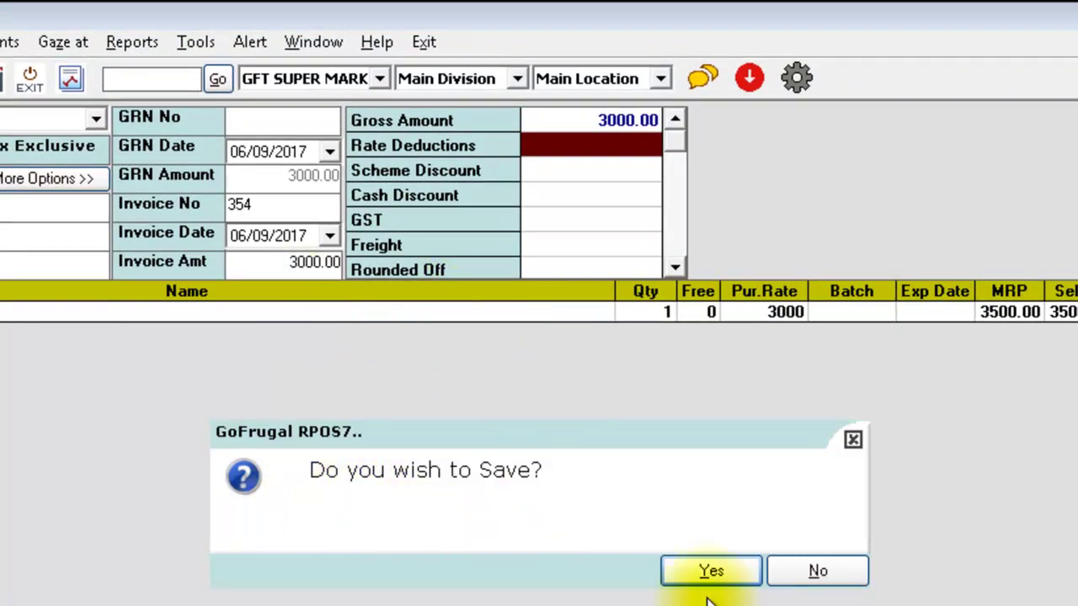
left_click(718, 571)
left_click(818, 572)
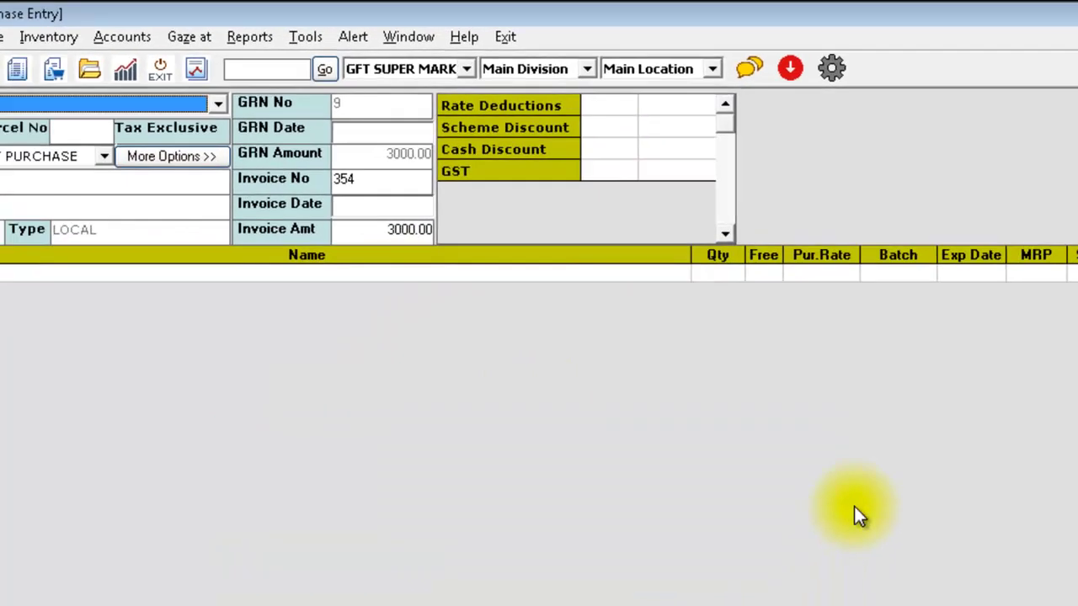
key("Escape")
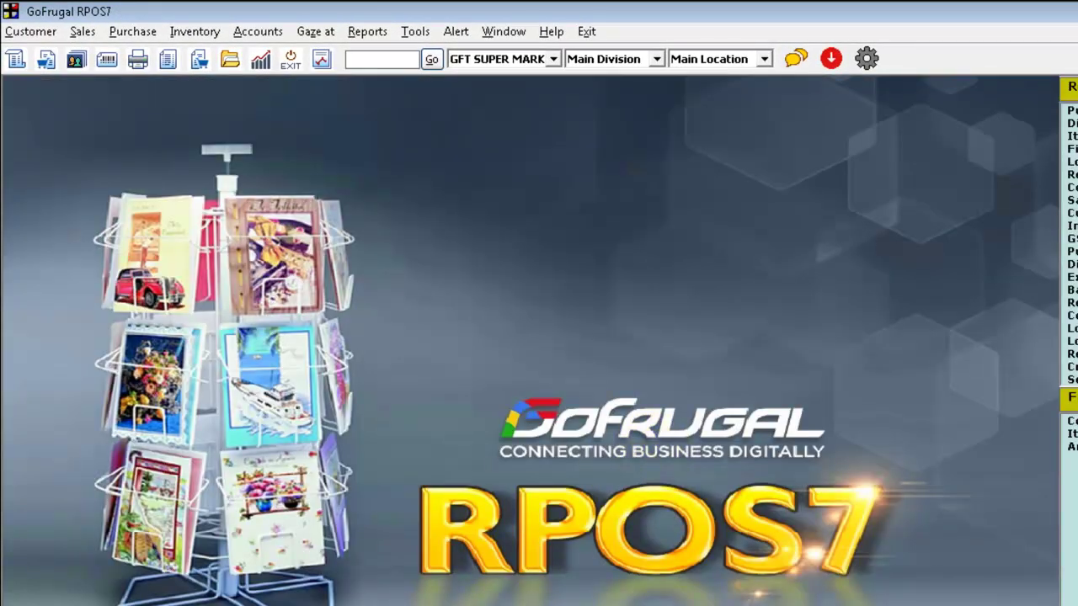
Step: In TRAC's Day Book (Ctrl+D), inspect Journals 4 and 5 and Purchases 8 and 9, then exit
left_click(385, 604)
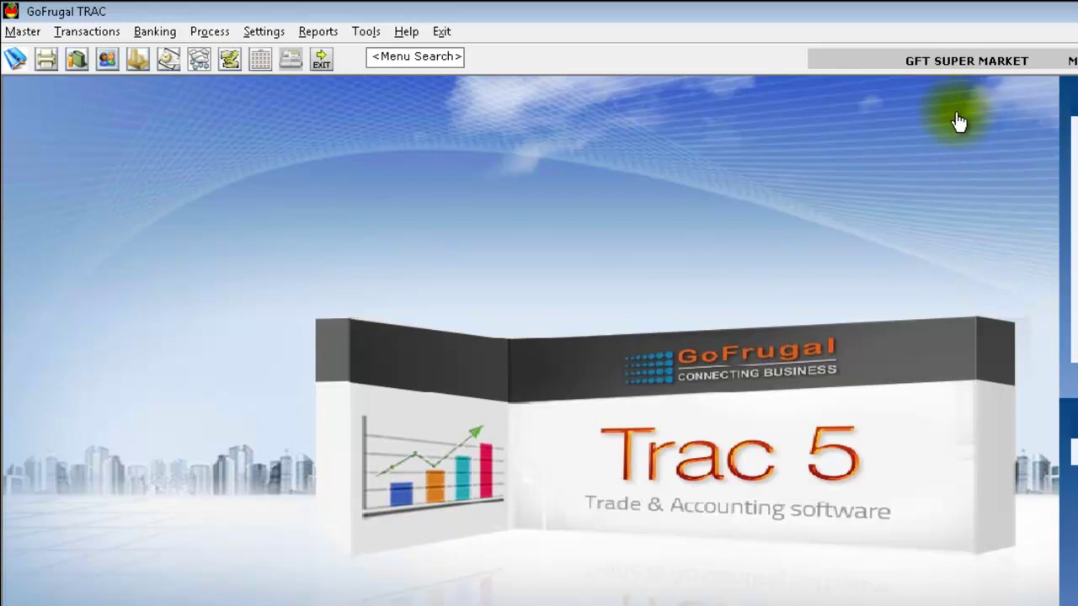
key("ctrl+d")
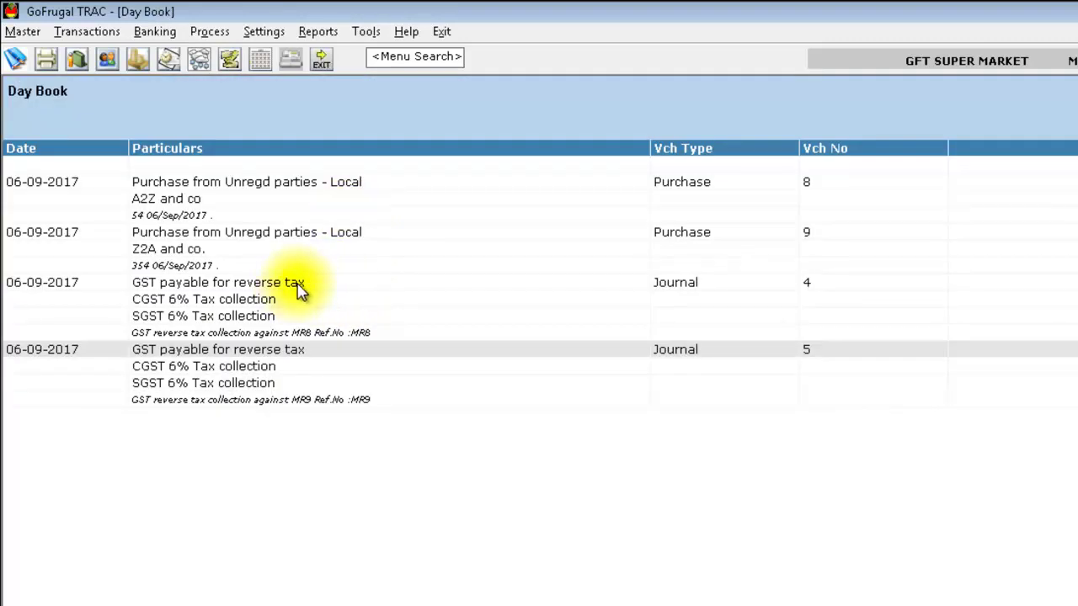
left_click(332, 310)
left_click(330, 360)
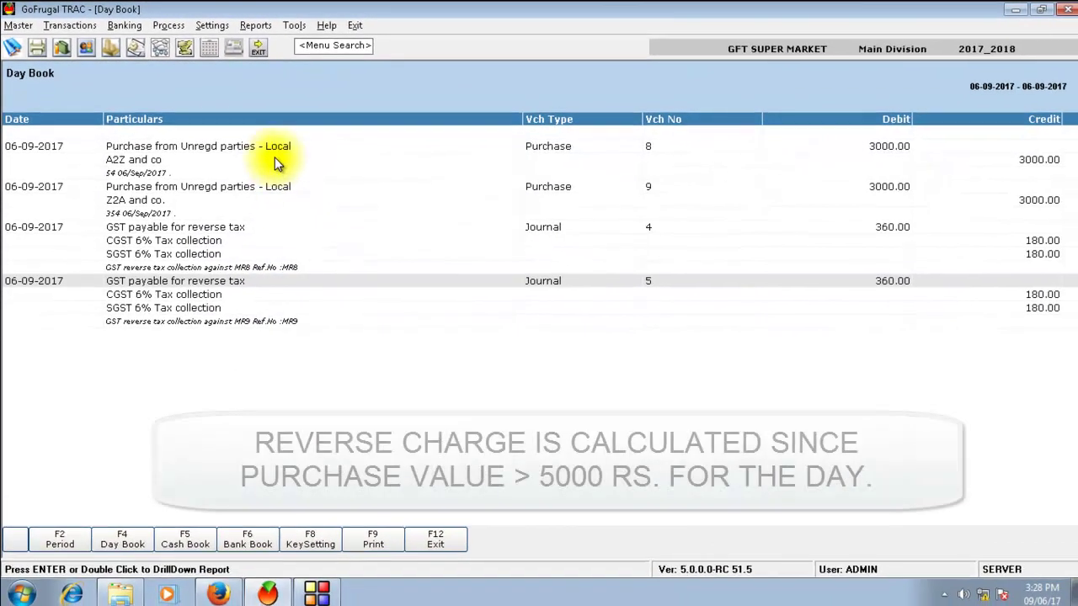
left_click(278, 147)
left_click(281, 190)
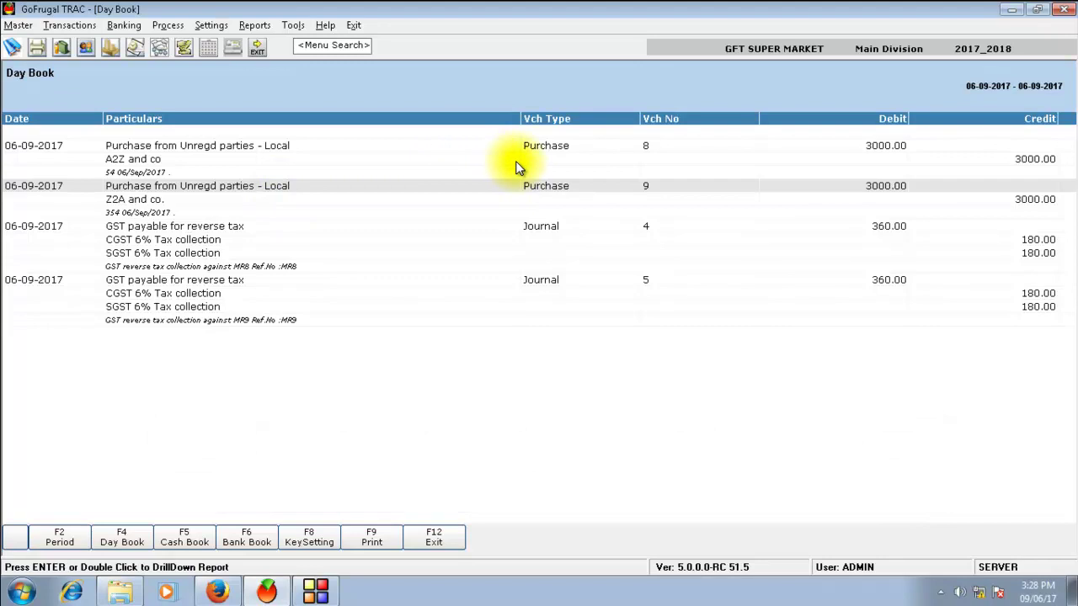
key("F12")
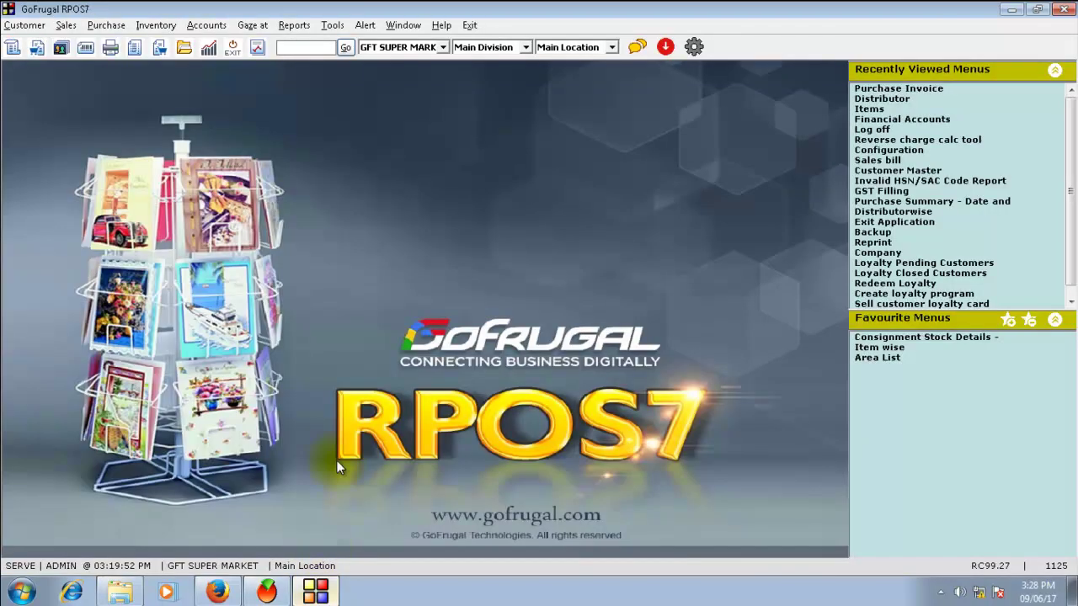
left_click(332, 25)
mouse_move(371, 65)
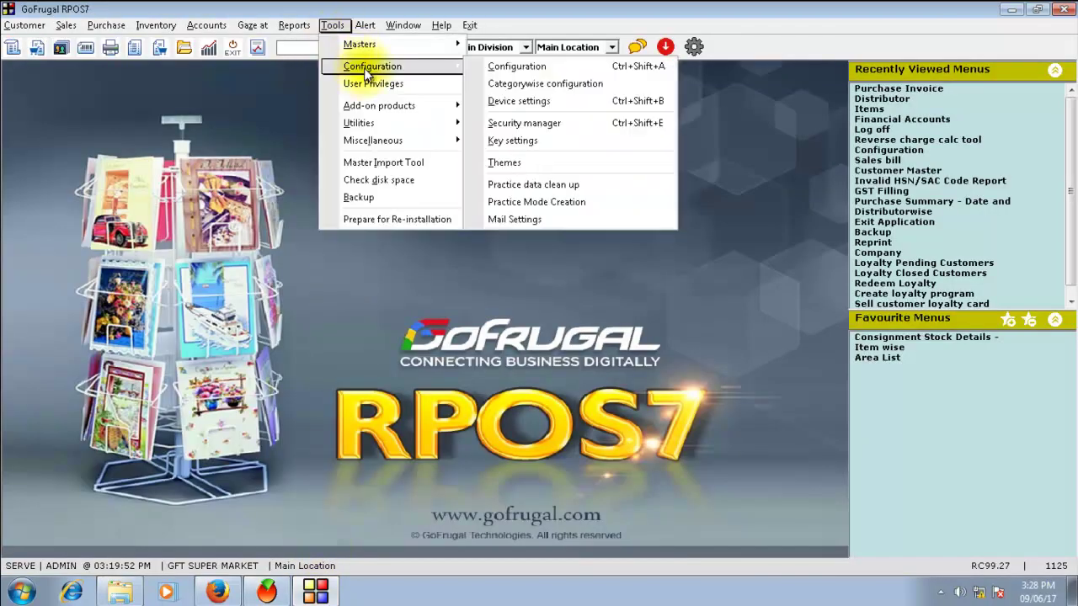
left_click(510, 67)
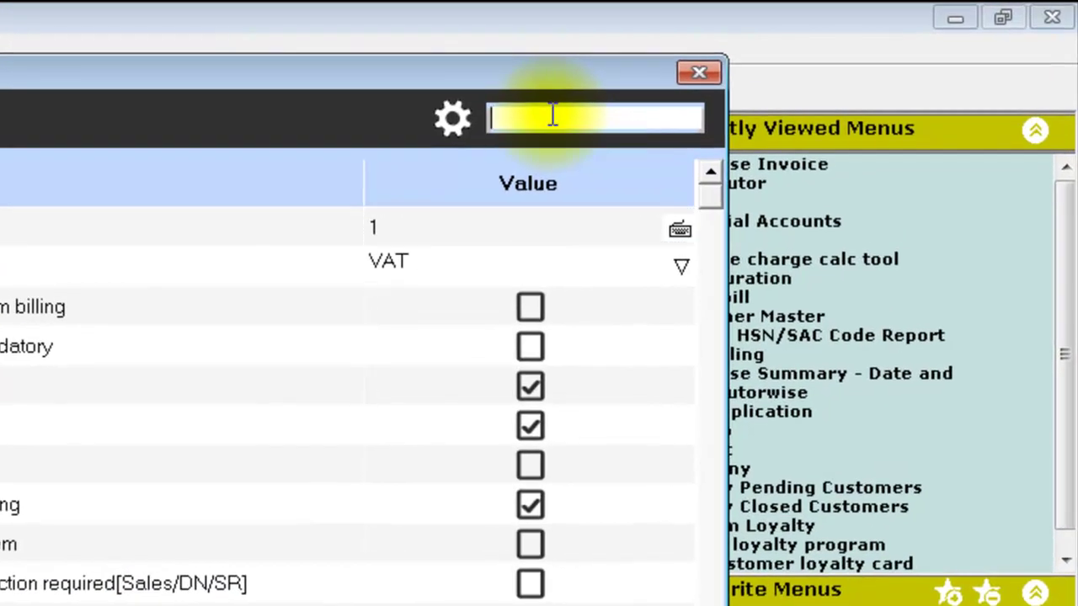
type("reverse")
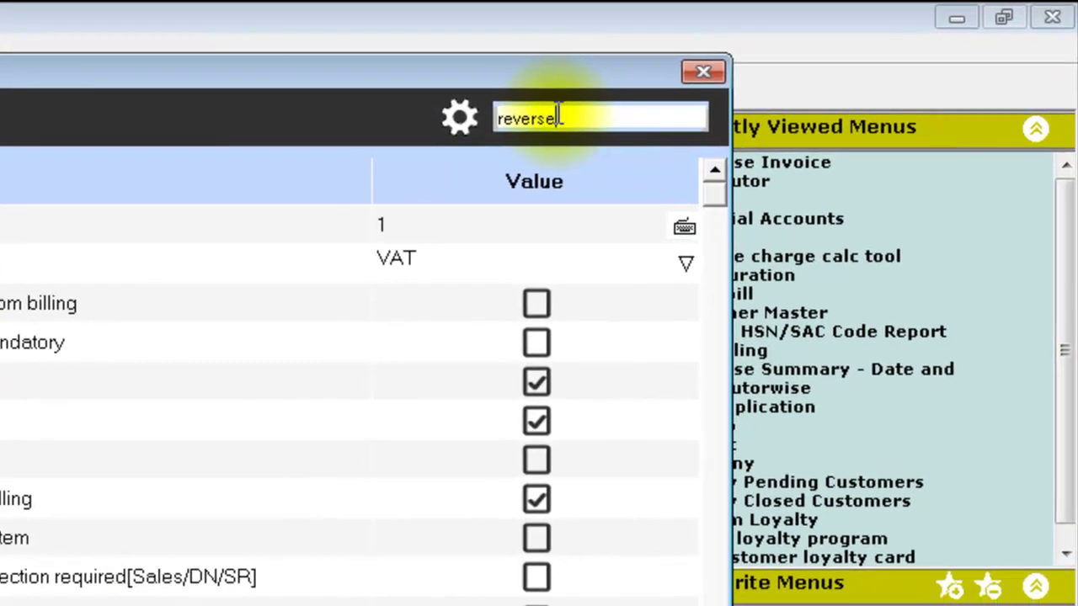
key("Return")
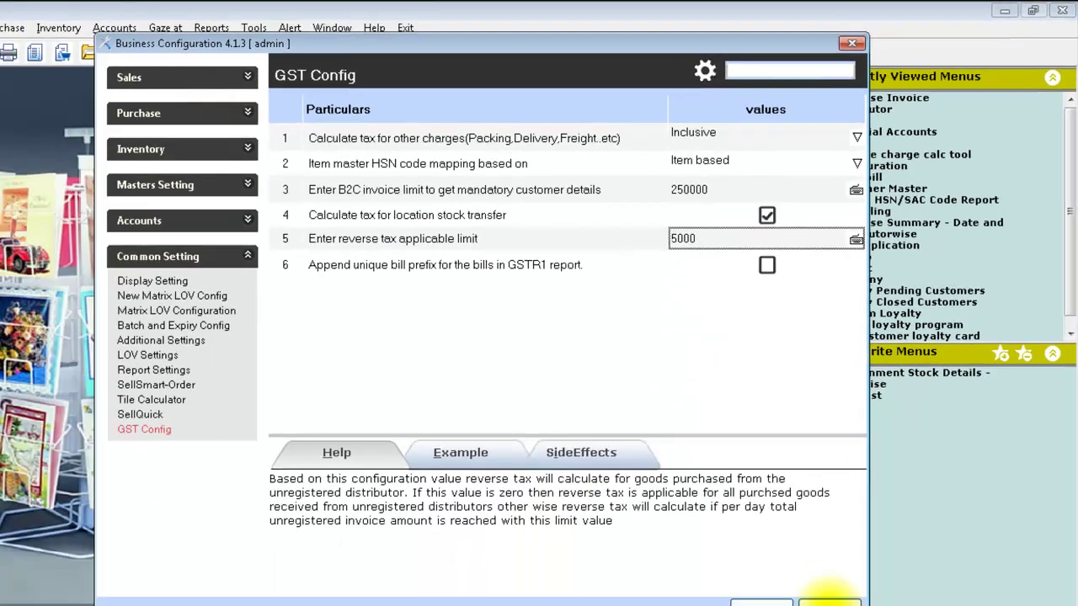
left_click(829, 601)
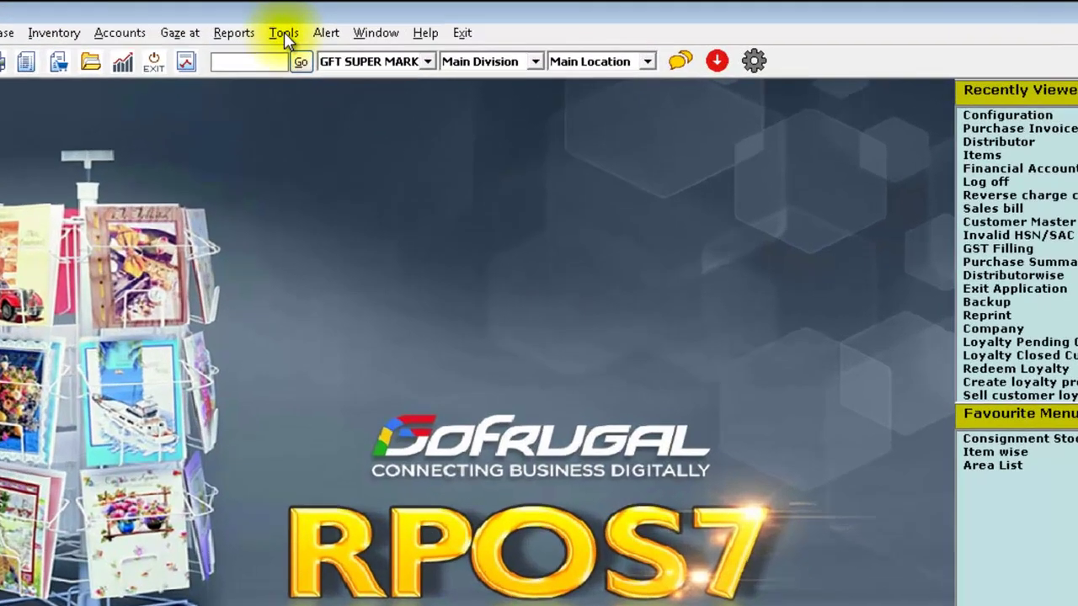
left_click(332, 24)
mouse_move(370, 126)
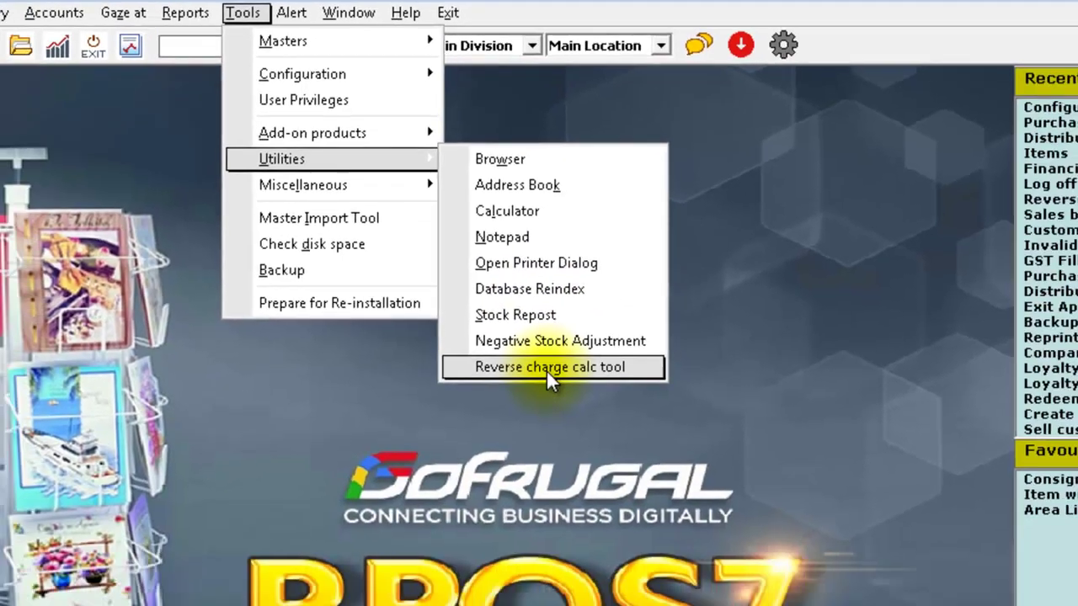
left_click(568, 447)
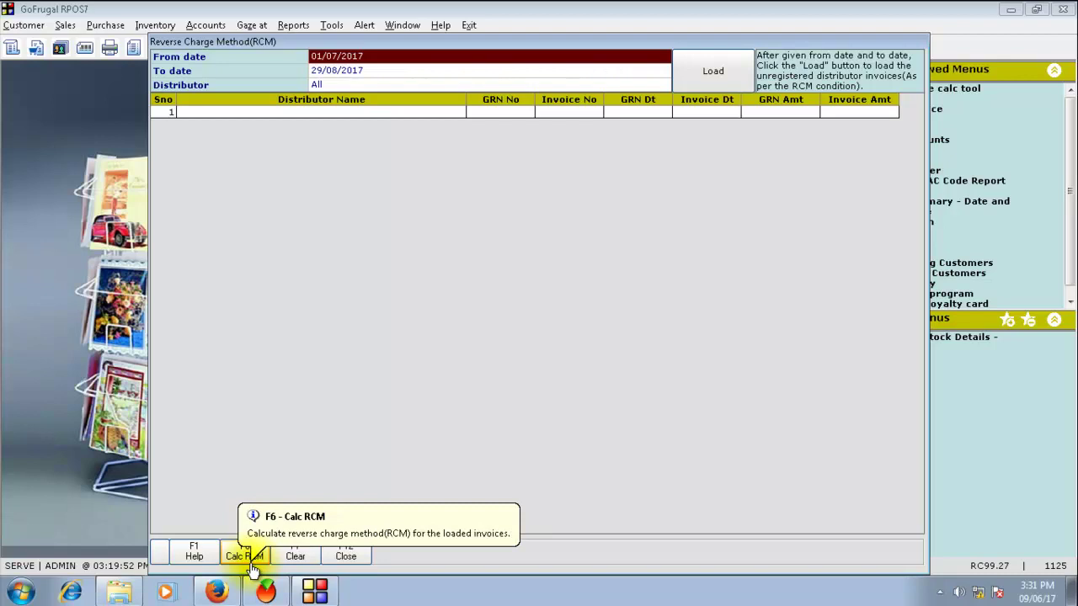
key("F12")
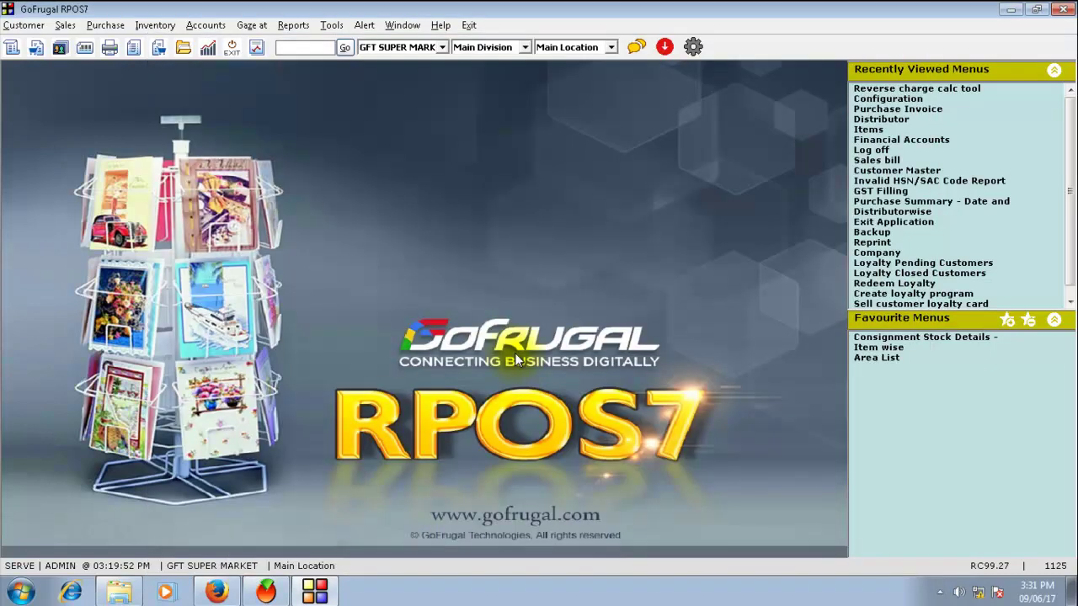